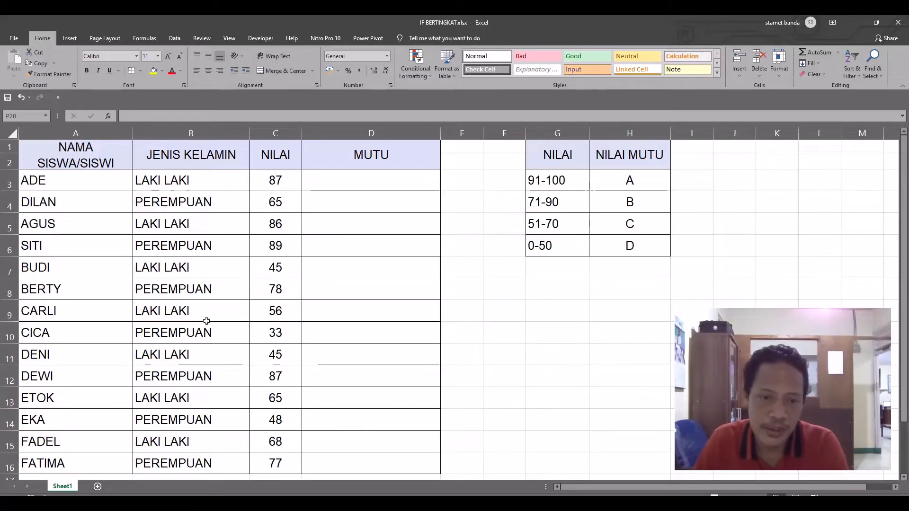
Step: Examine the NILAI to NILAI MUTU grading table and the students' scores alongside the empty MUTU column
left_click(369, 286)
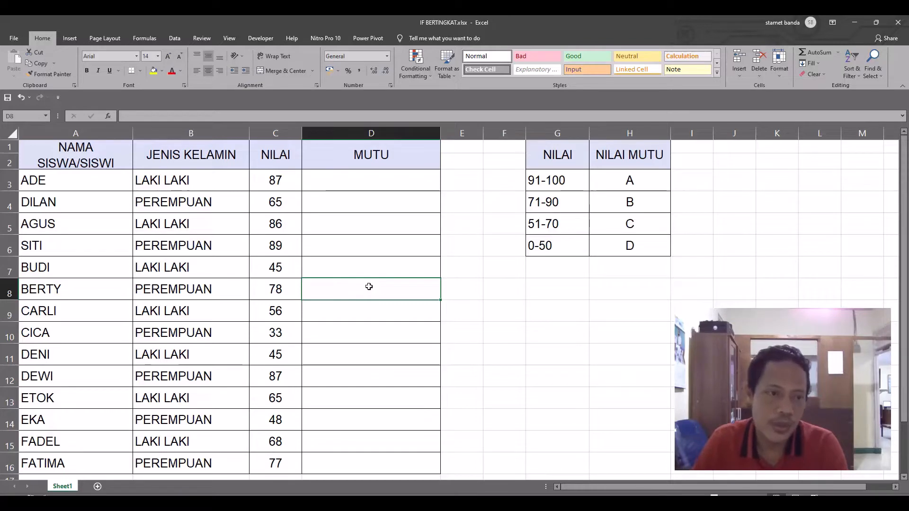
left_click(546, 180)
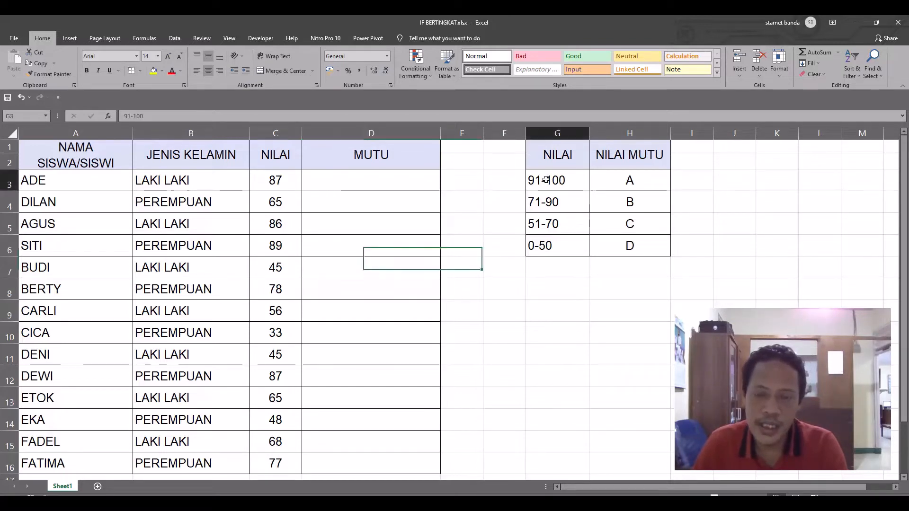
left_click(622, 182)
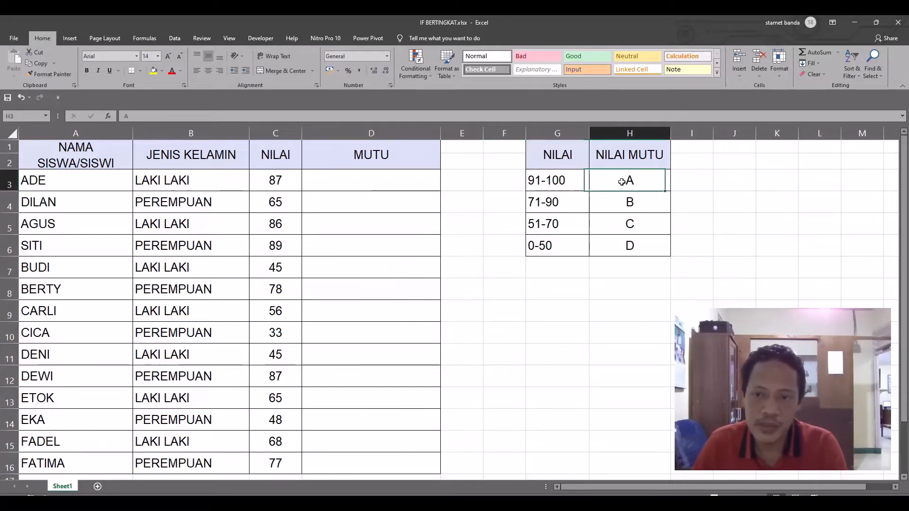
left_click(558, 205)
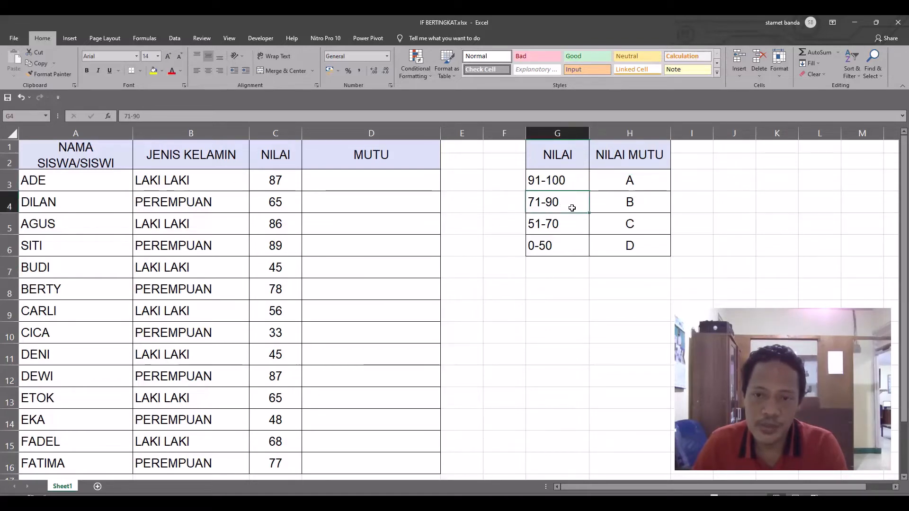
left_click(619, 207)
left_click(547, 229)
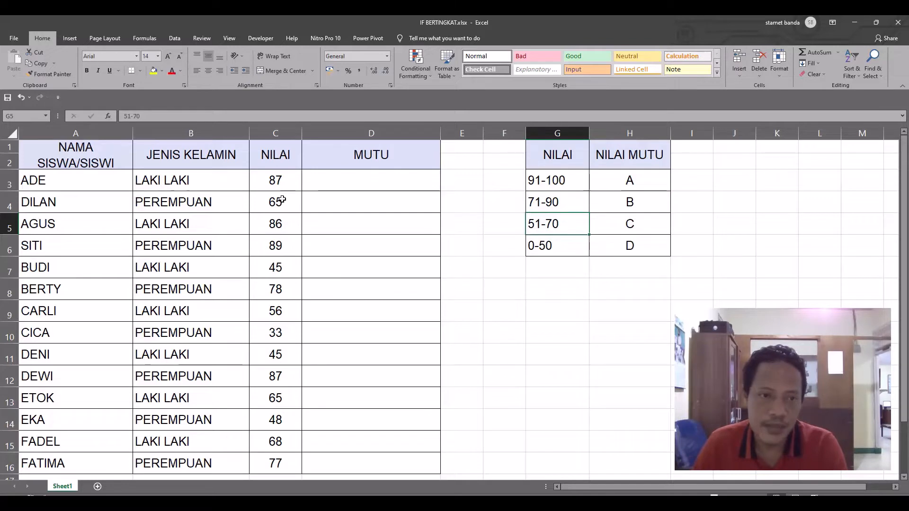
left_click(49, 183)
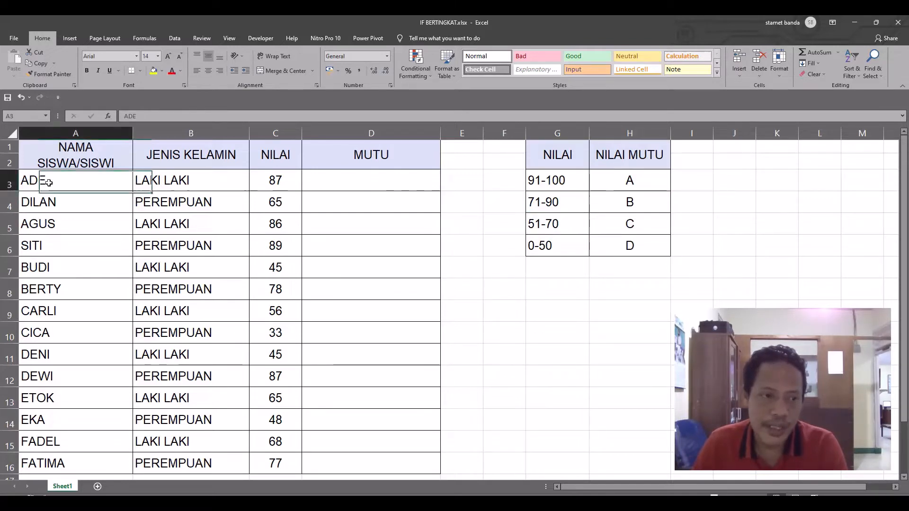
left_click(271, 179)
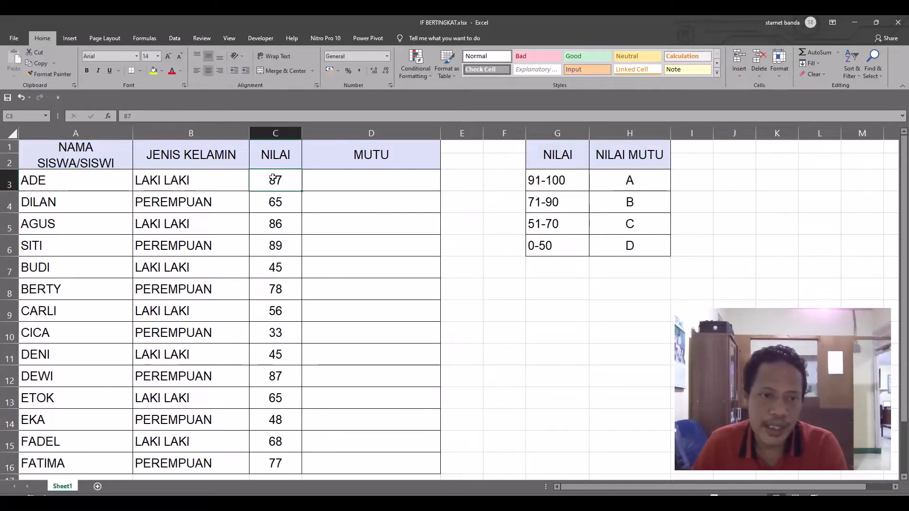
left_click(377, 184)
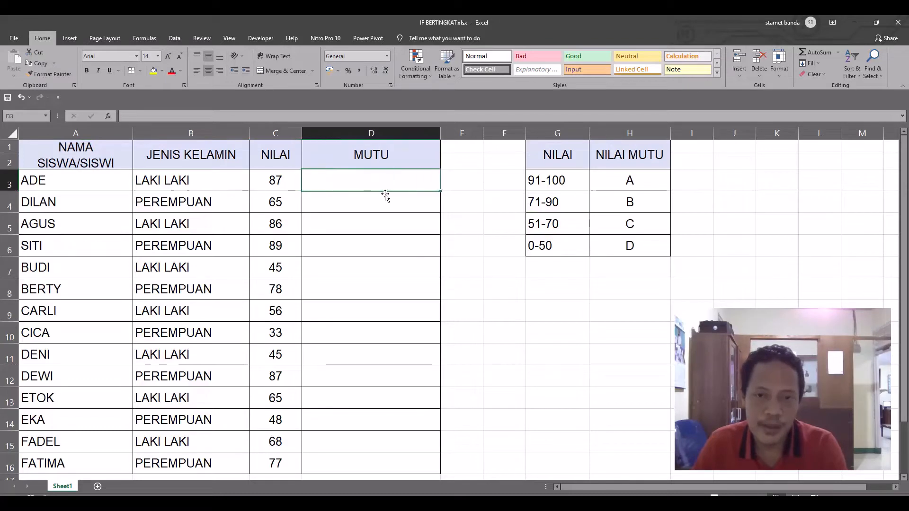
left_click(269, 204)
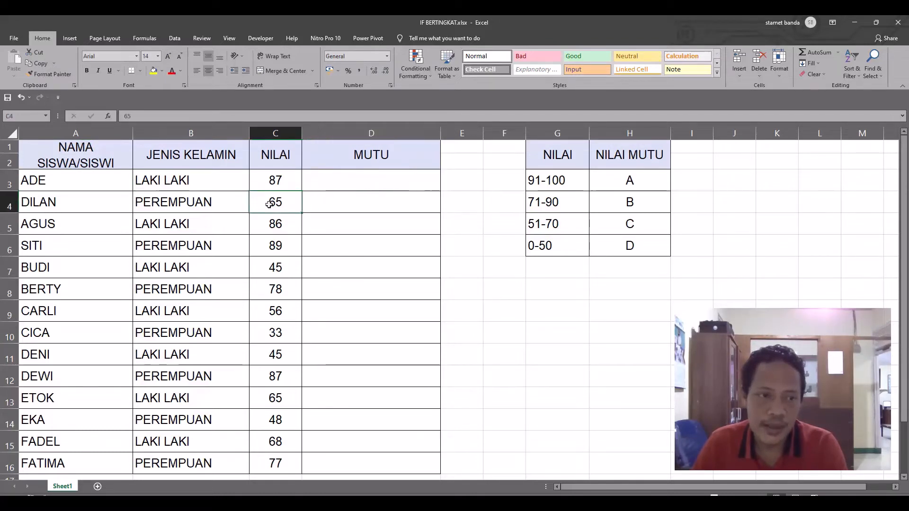
left_click(354, 201)
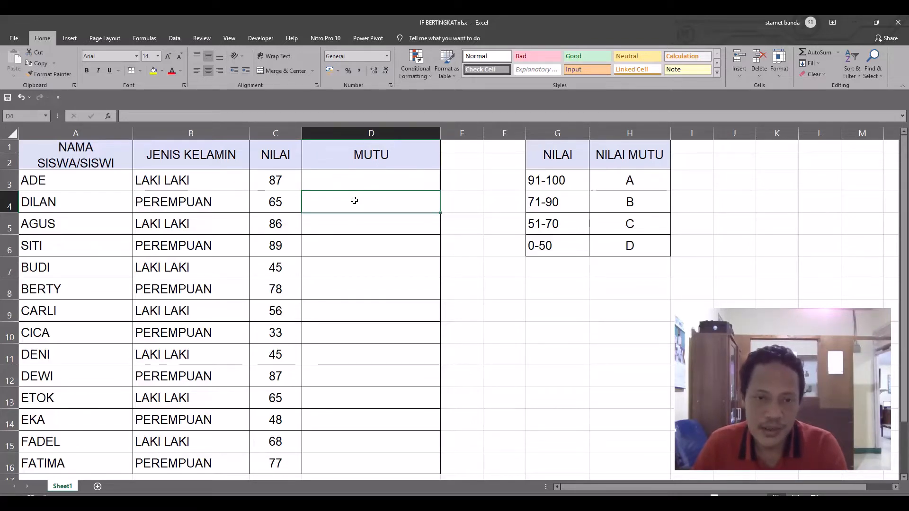
left_click(362, 178)
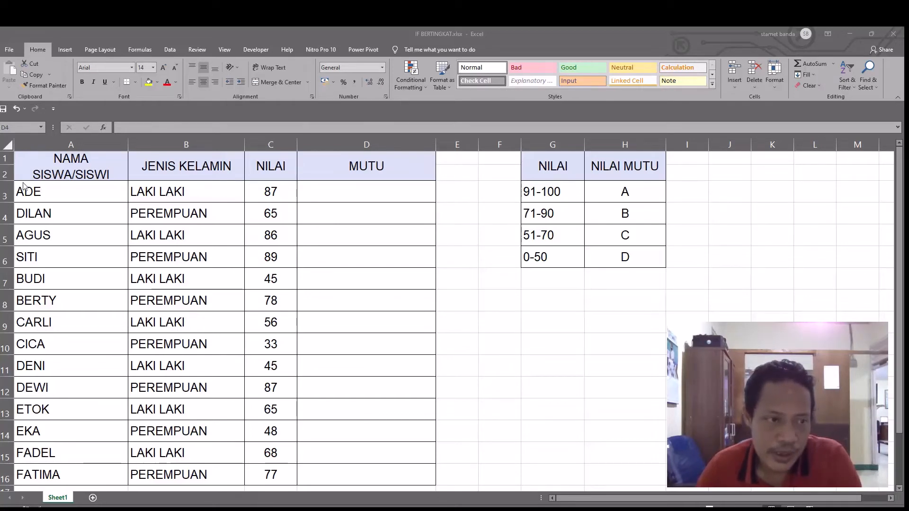
left_click(45, 162)
left_click(66, 168)
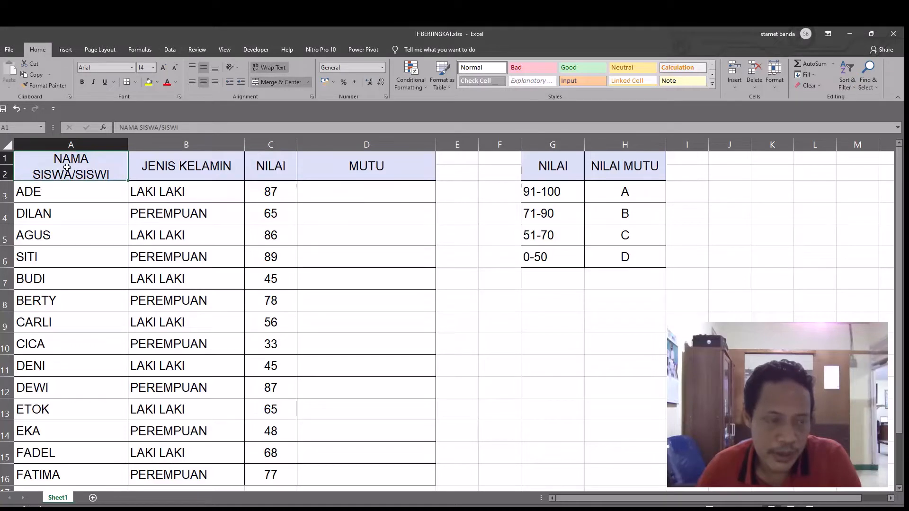
left_click_drag(67, 168, 647, 477)
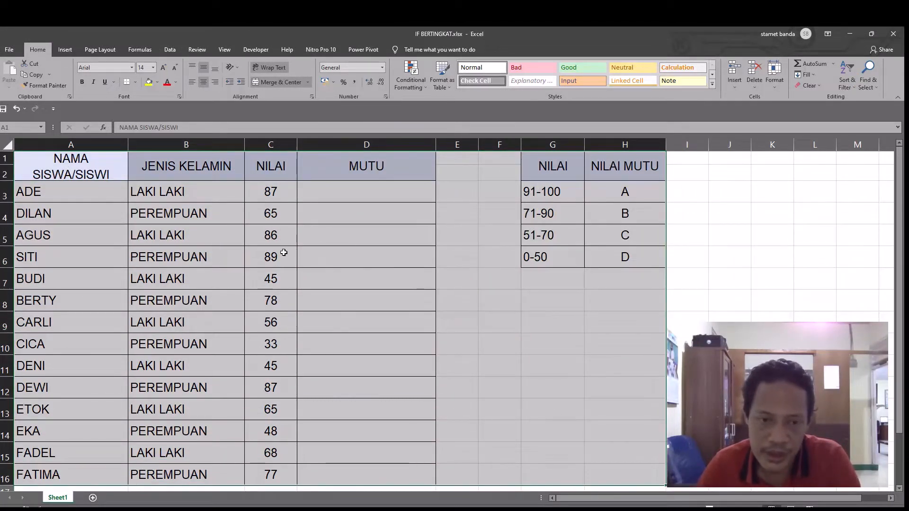
left_click(336, 243)
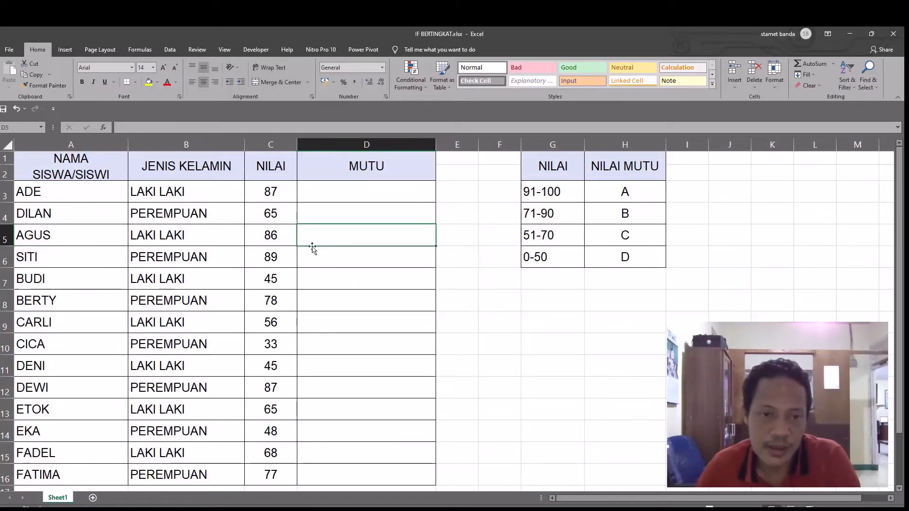
Step: In D3, start an IF formula that returns "A" when the score in C3 is greater than 90
left_click(331, 190)
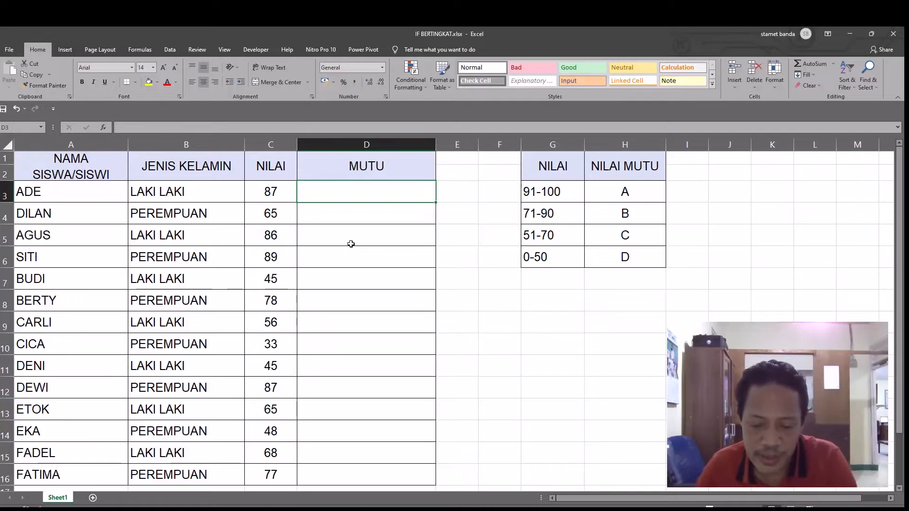
type("=")
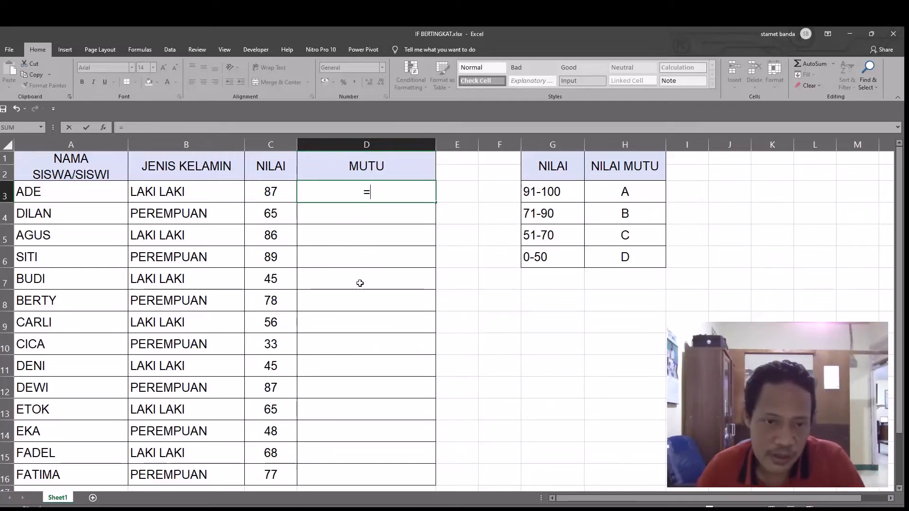
type("if")
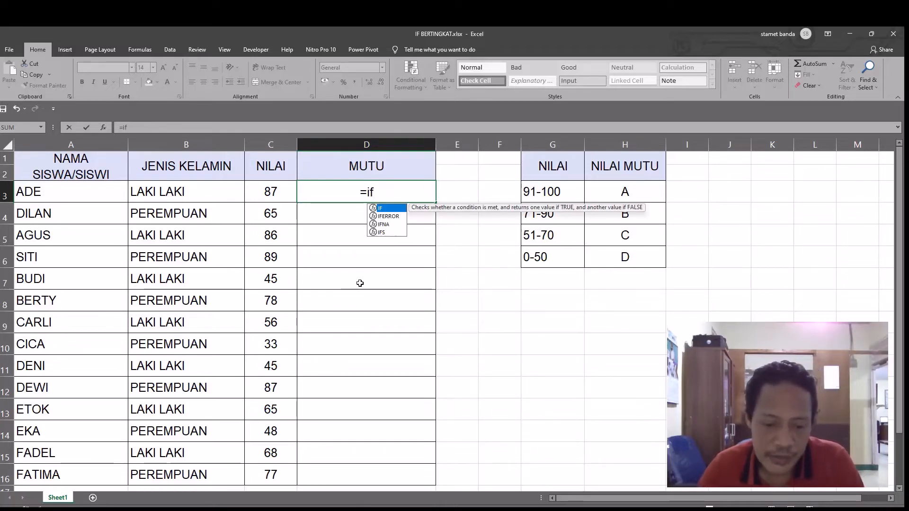
type("(")
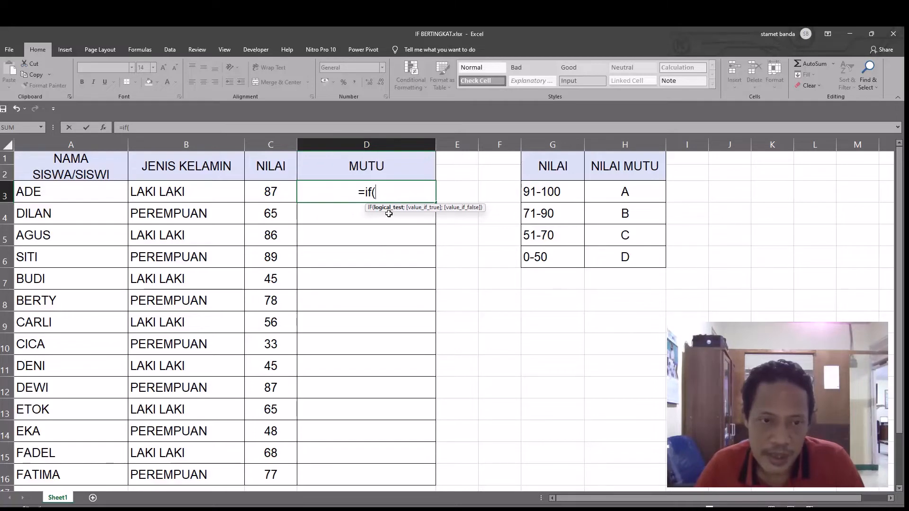
left_click(274, 192)
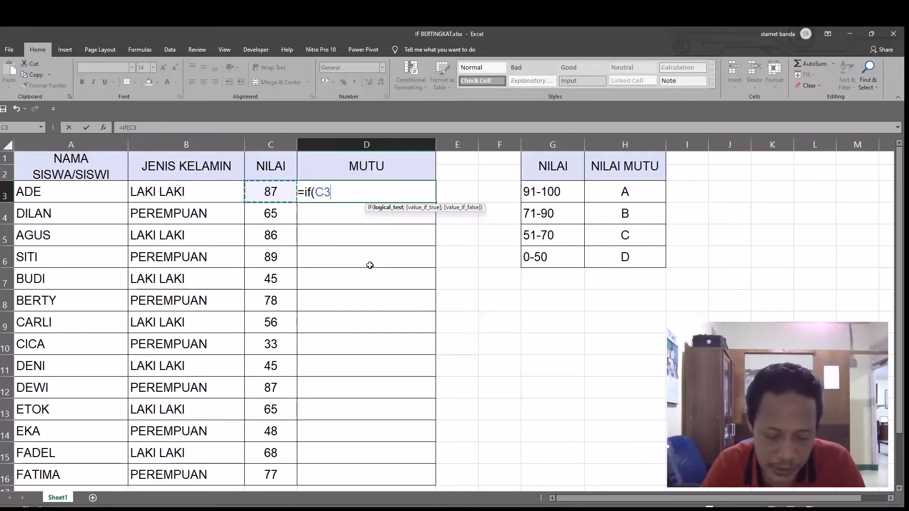
type(">")
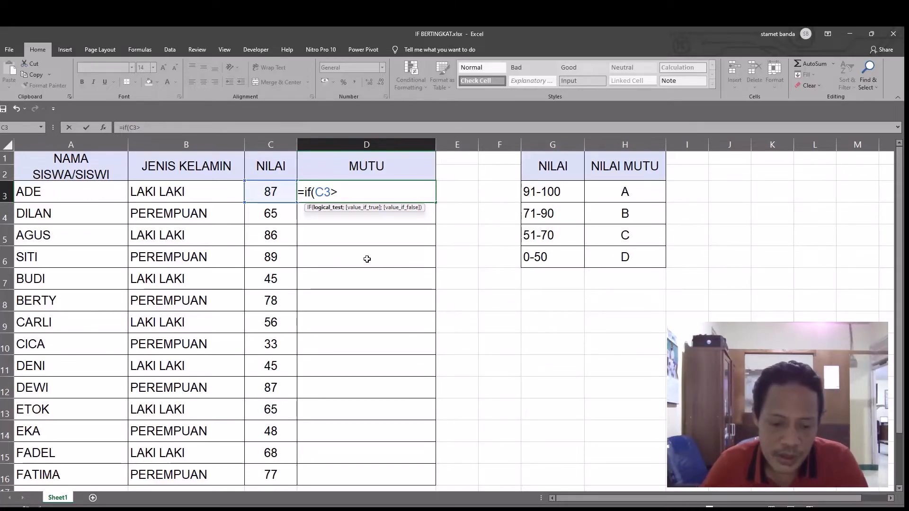
type("90")
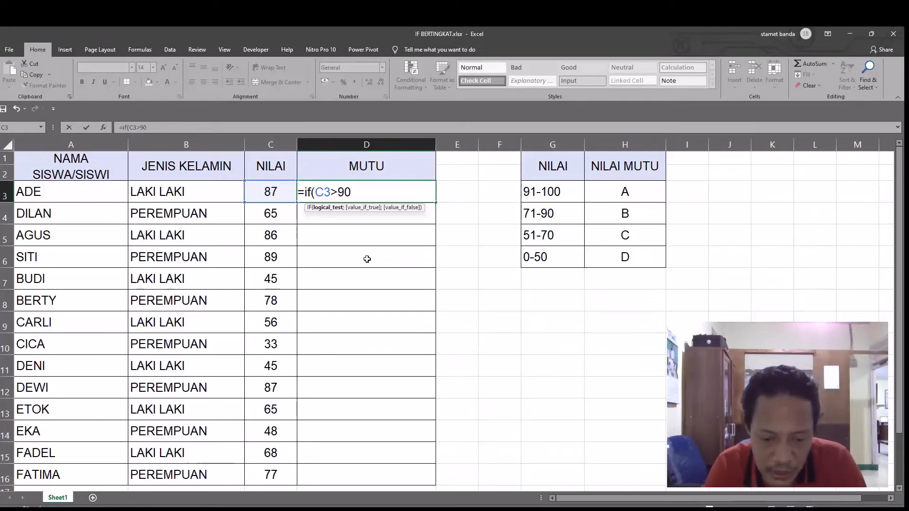
type(";")
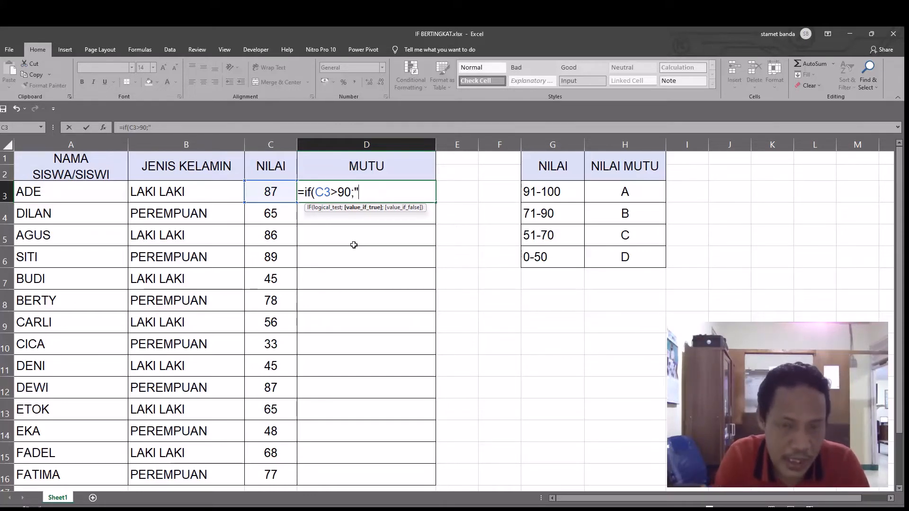
type("A")
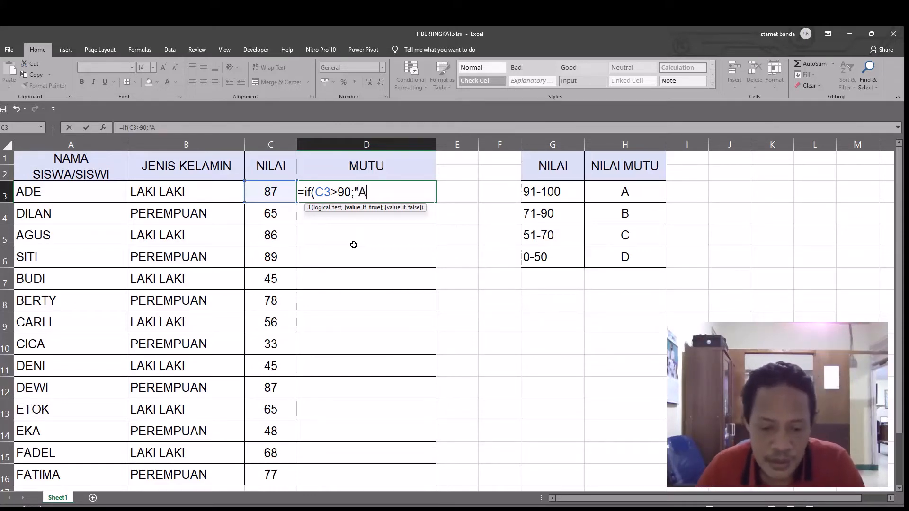
type("\"")
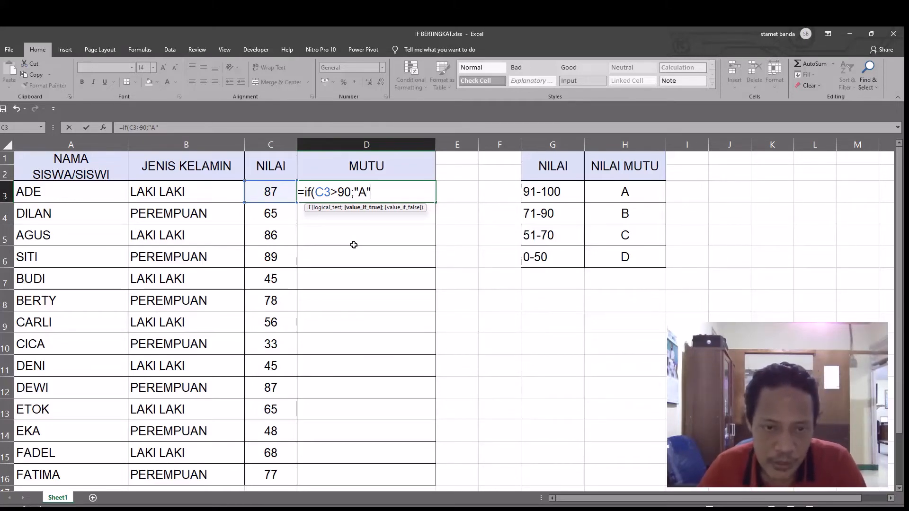
Step: Nest a second IF as the false value in D3's formula, returning "B" when C3 is greater than 70
type(";")
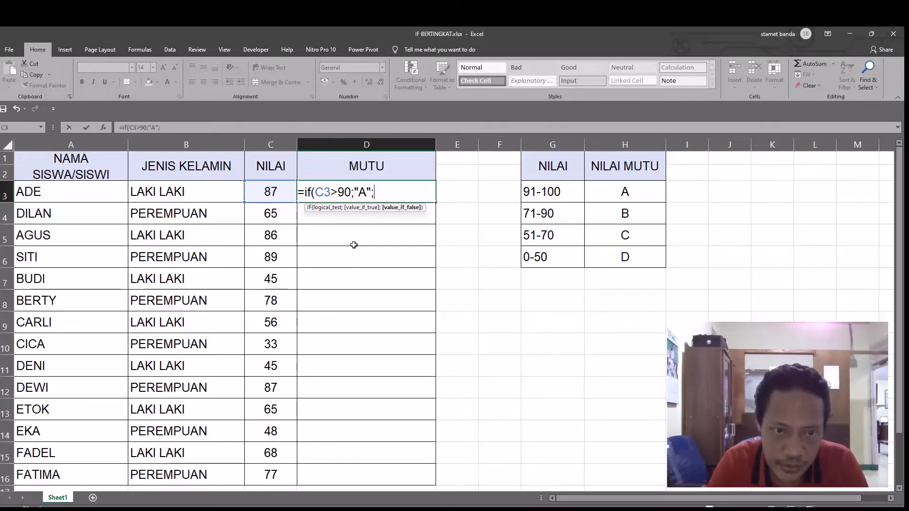
type("if")
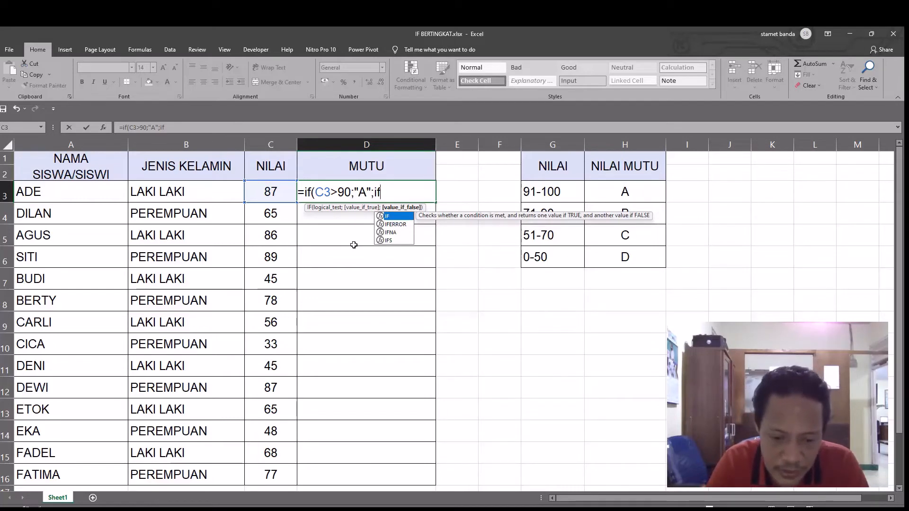
type("(")
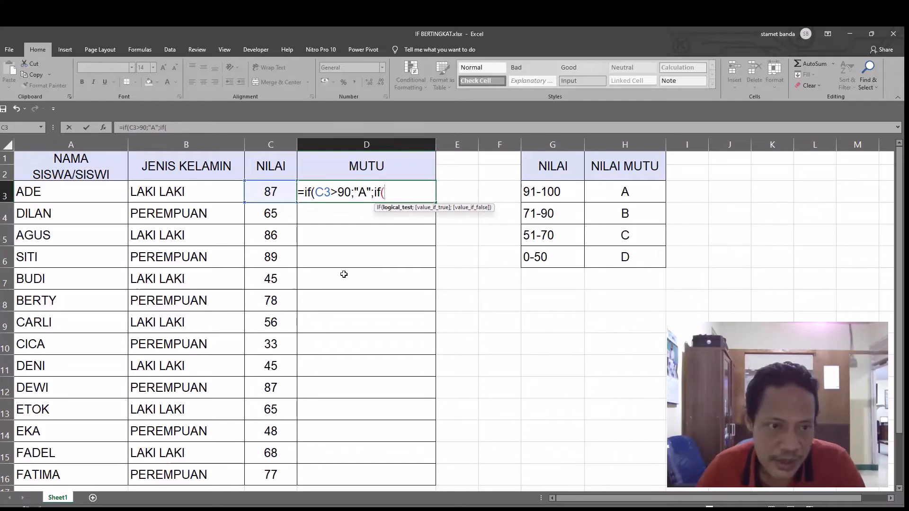
left_click(265, 189)
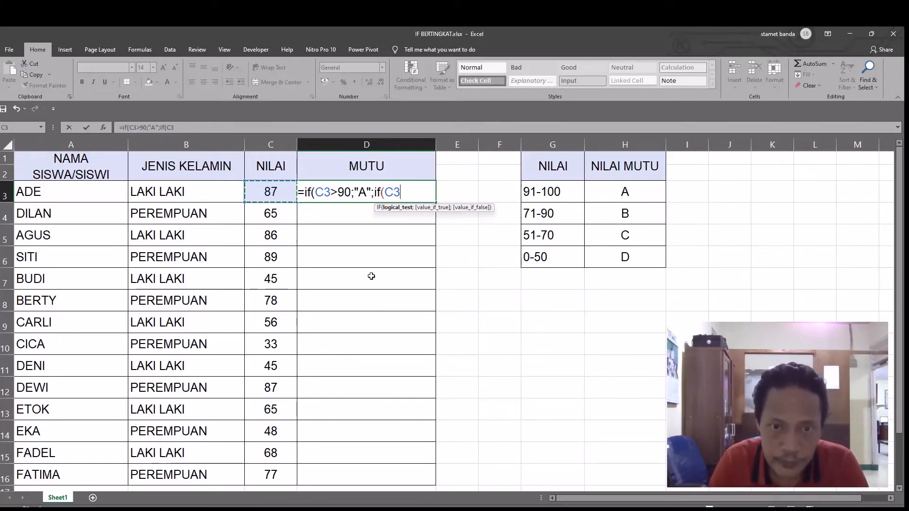
type(">")
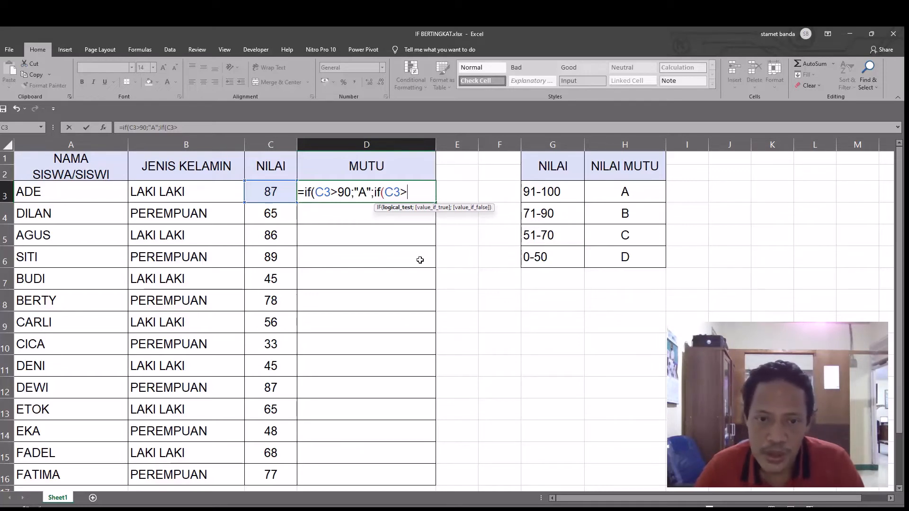
type("70")
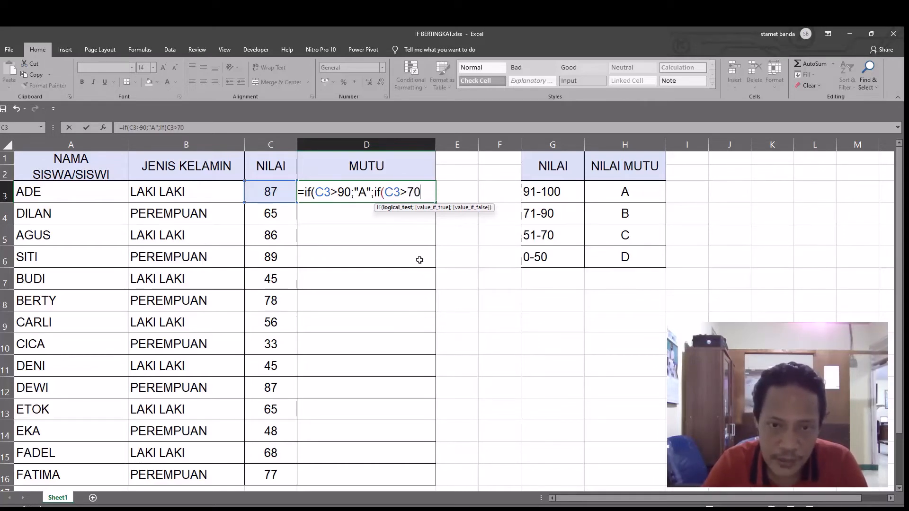
type(";")
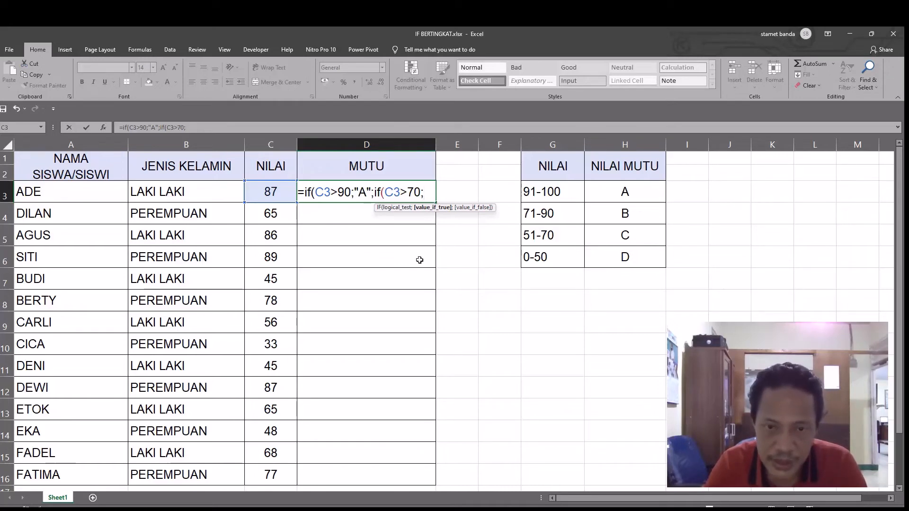
type("\"B")
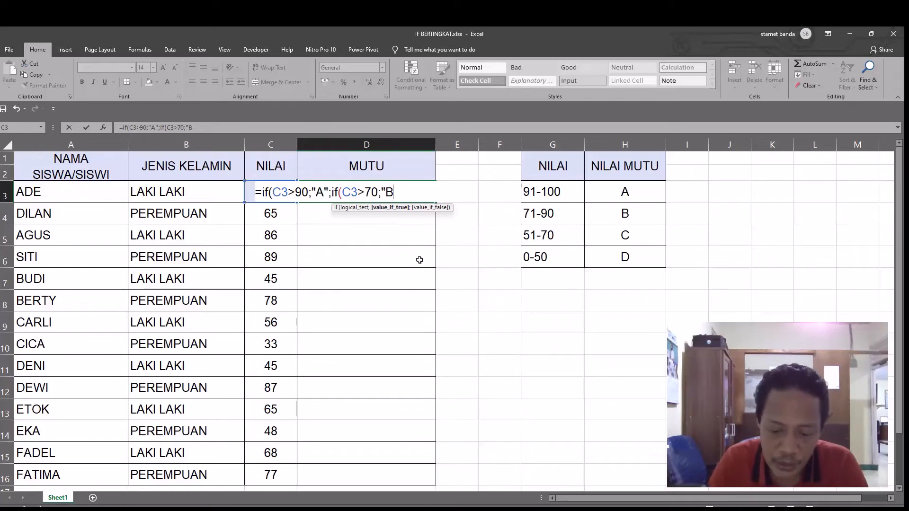
type("\"")
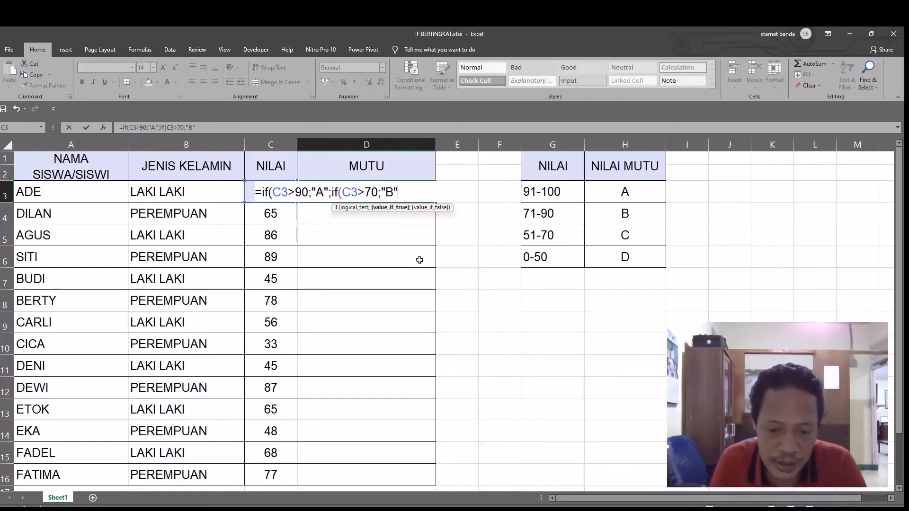
Step: Nest a third IF as the next false value in D3's formula, returning "C" when C3 is greater than 50
type(";")
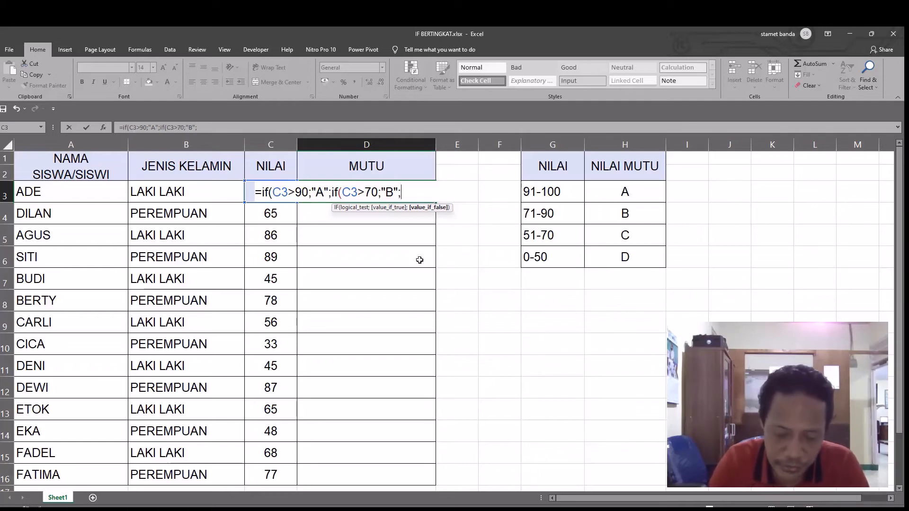
type("if")
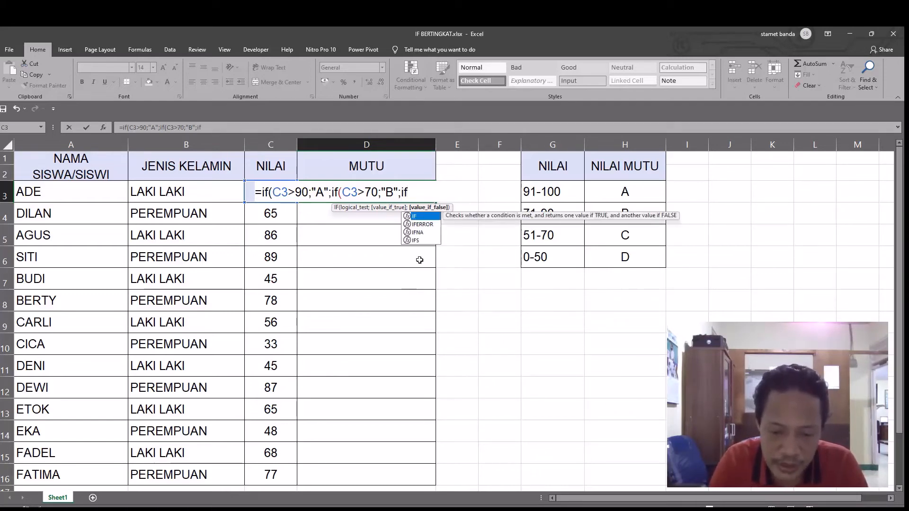
type("(")
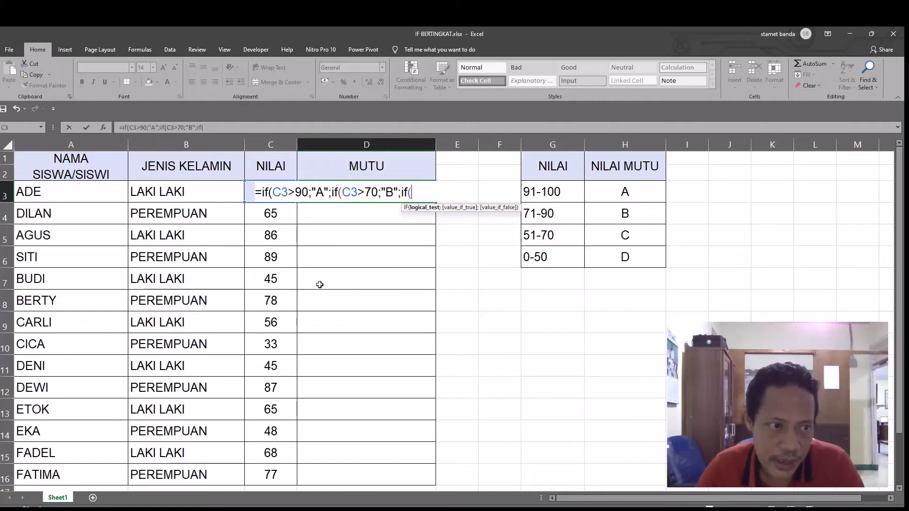
left_click(250, 190)
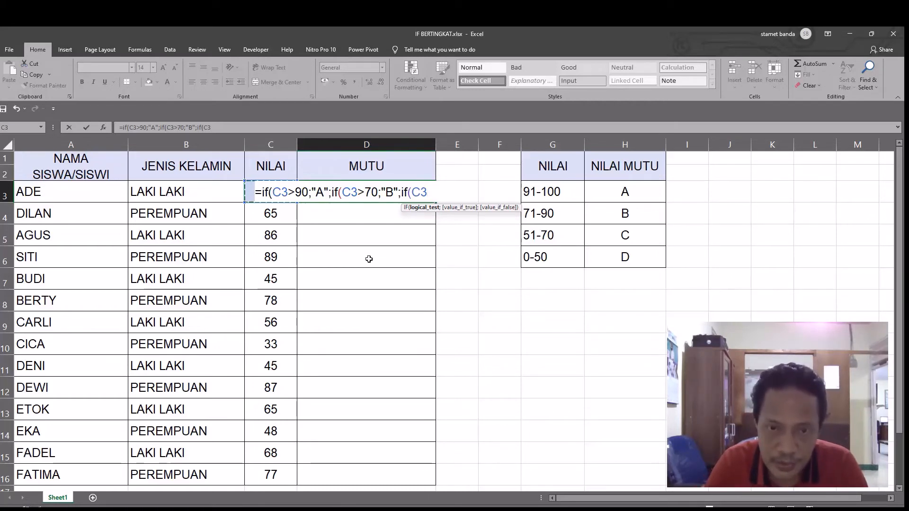
type(">")
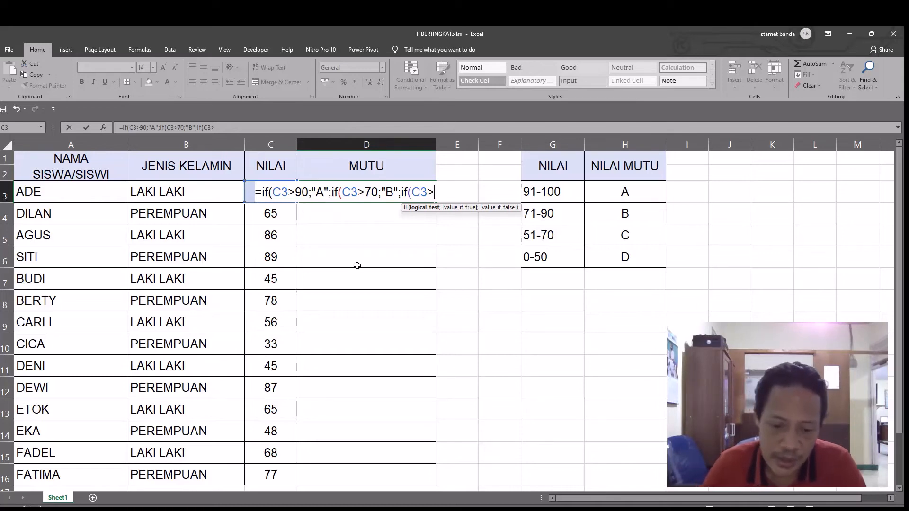
type("50")
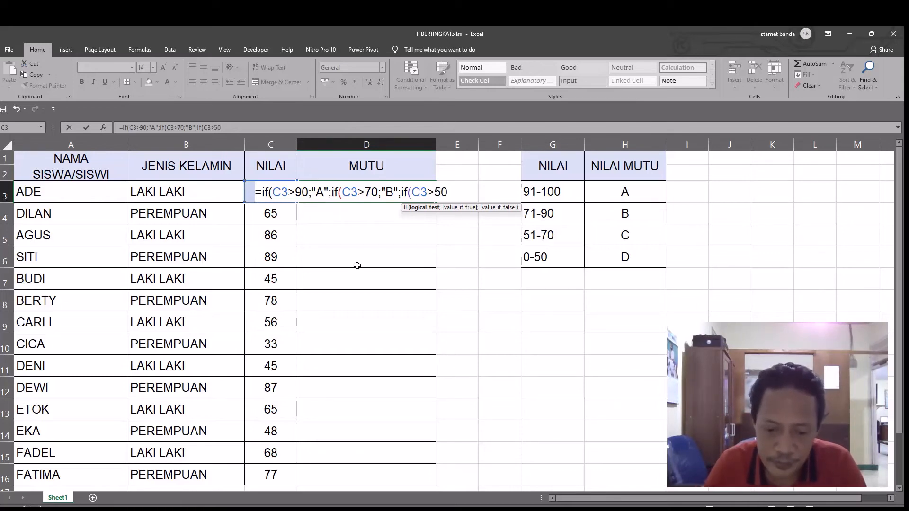
type(";")
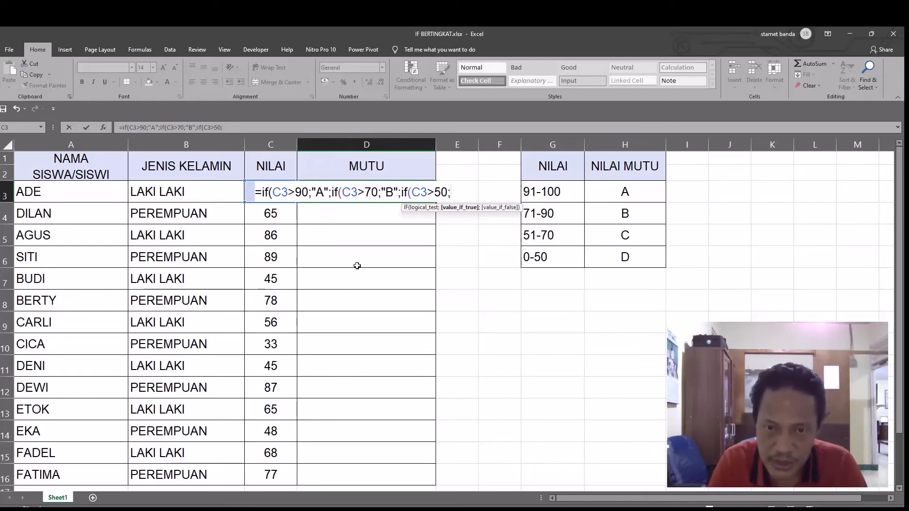
type("\"C")
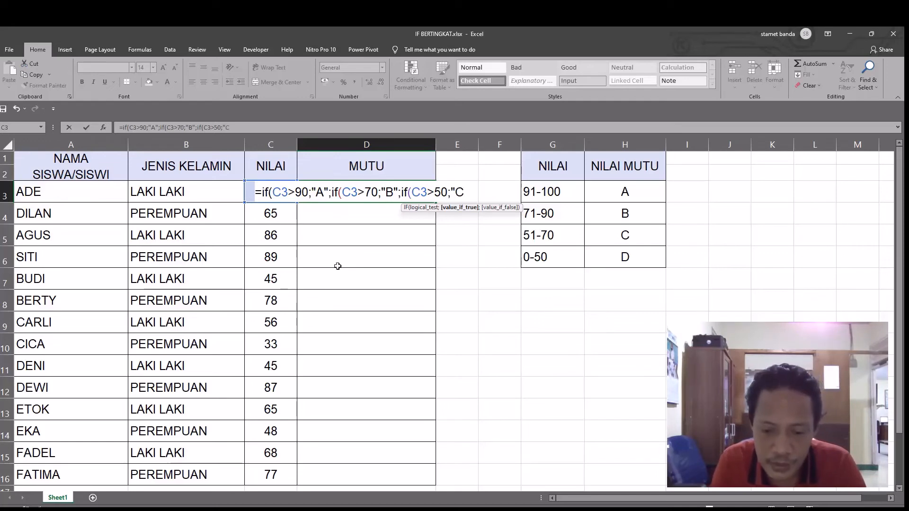
type("\"")
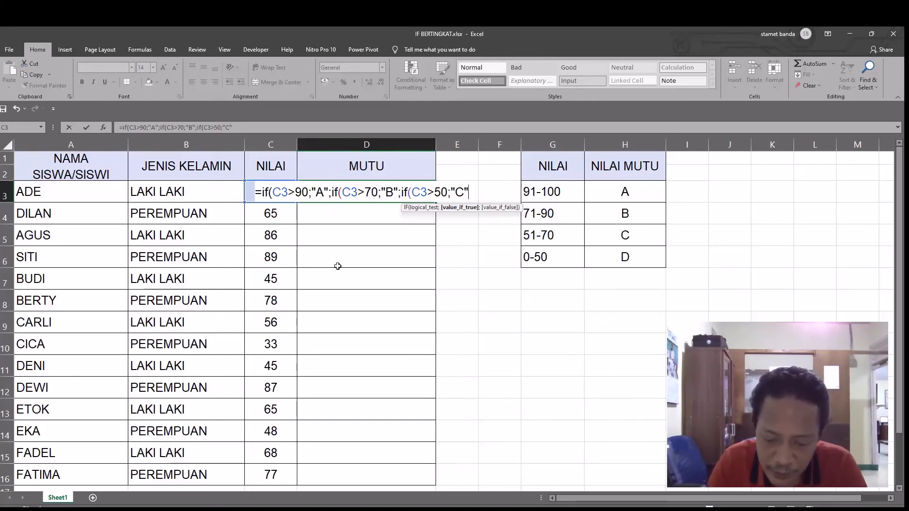
Step: Finish D3's formula with "D" as the final false value, close all three IF functions and enter it
type(";")
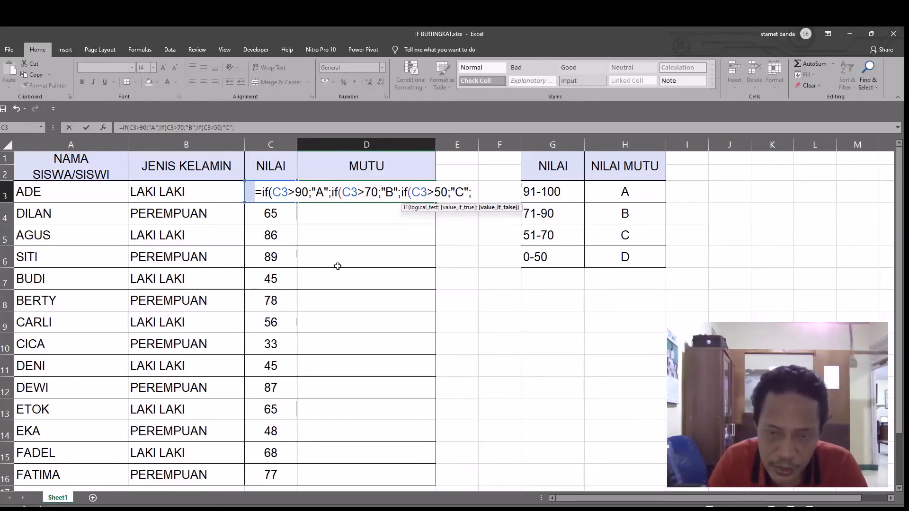
type("\"")
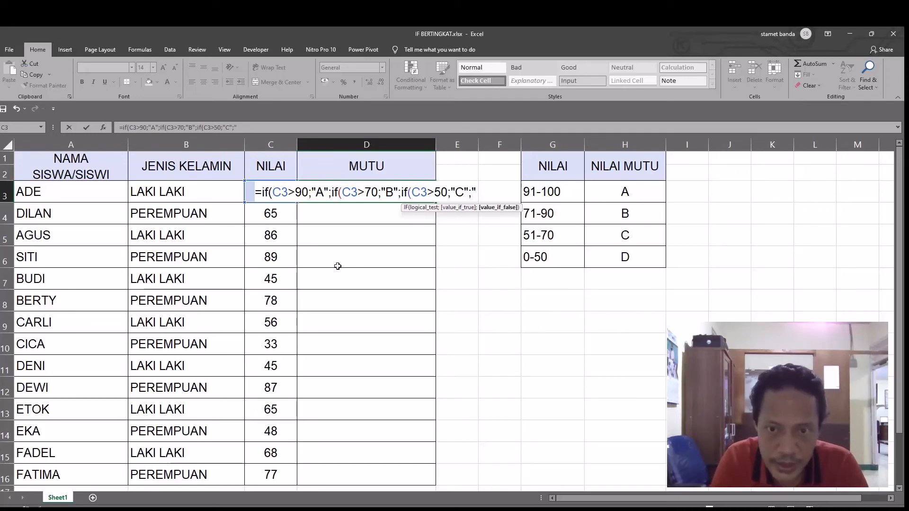
type("D")
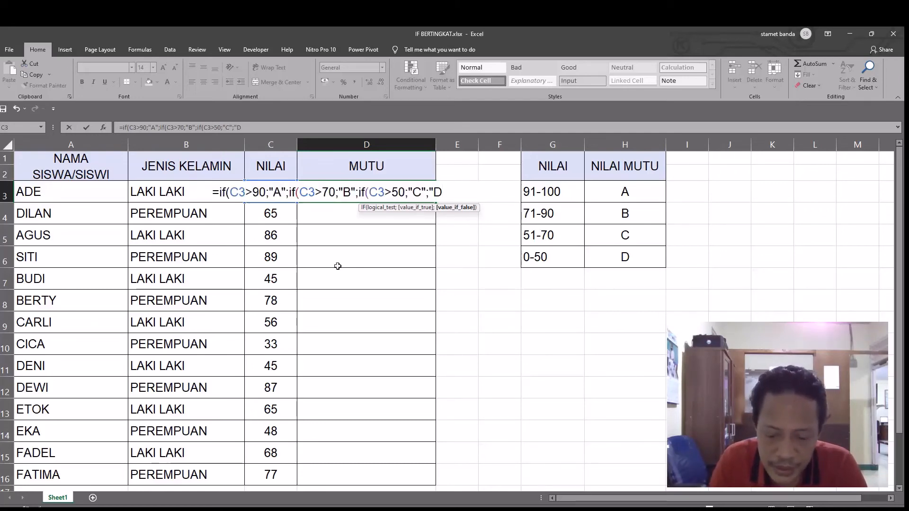
type("\"")
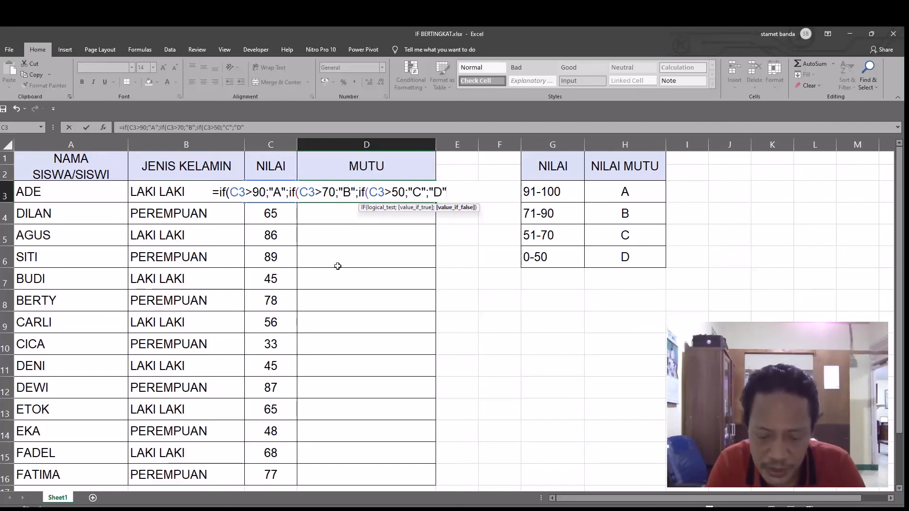
type(")))")
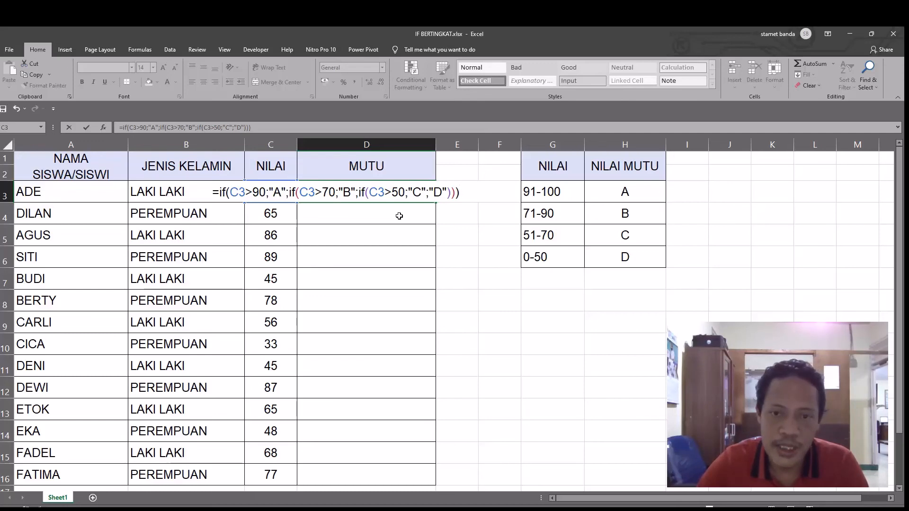
key("Return")
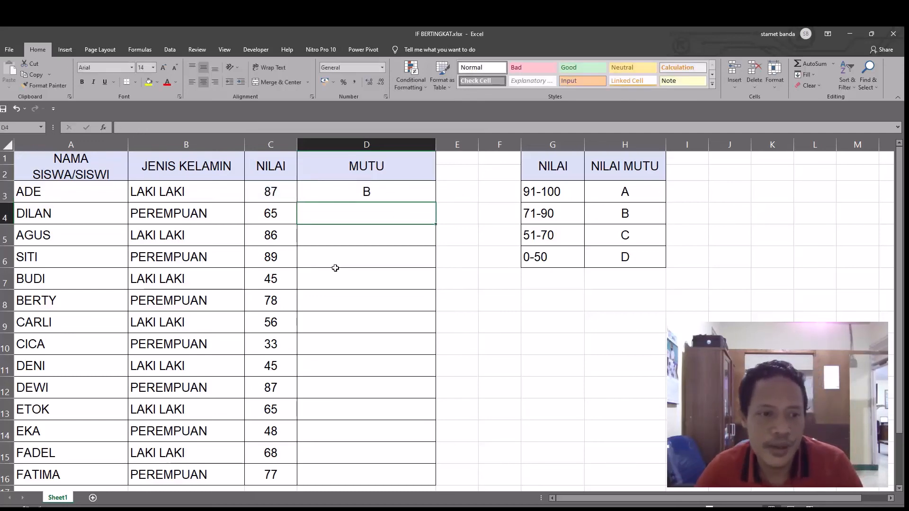
Step: Check the first student's score and MUTU grade in row 3 against the 71-90 row of the grading table
left_click(179, 194)
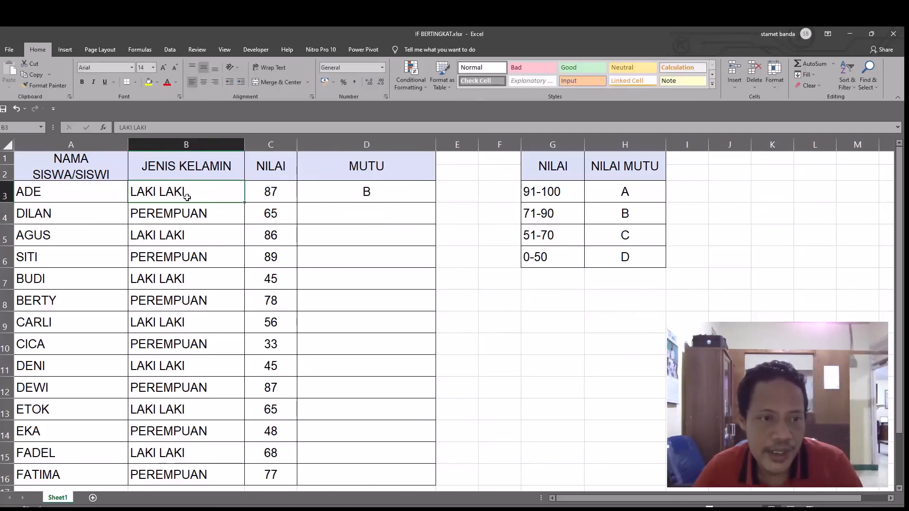
left_click(284, 188)
left_click(356, 197)
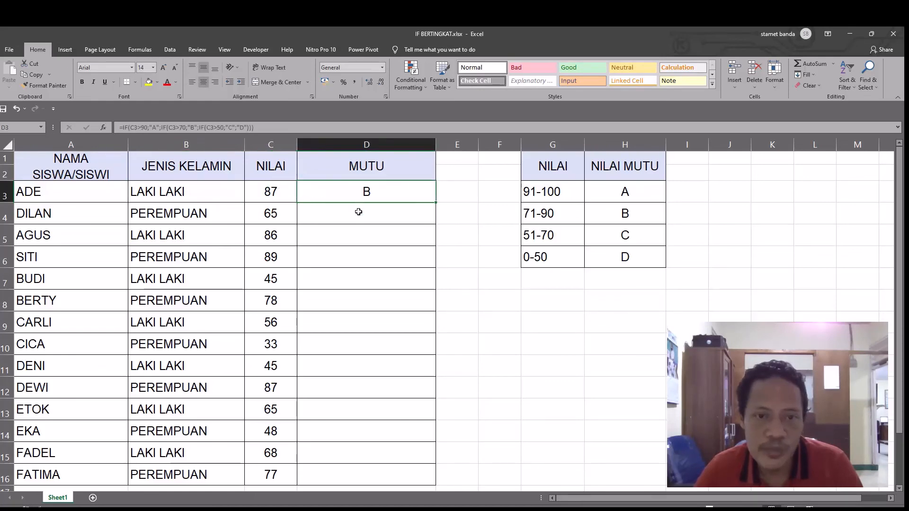
left_click(625, 215)
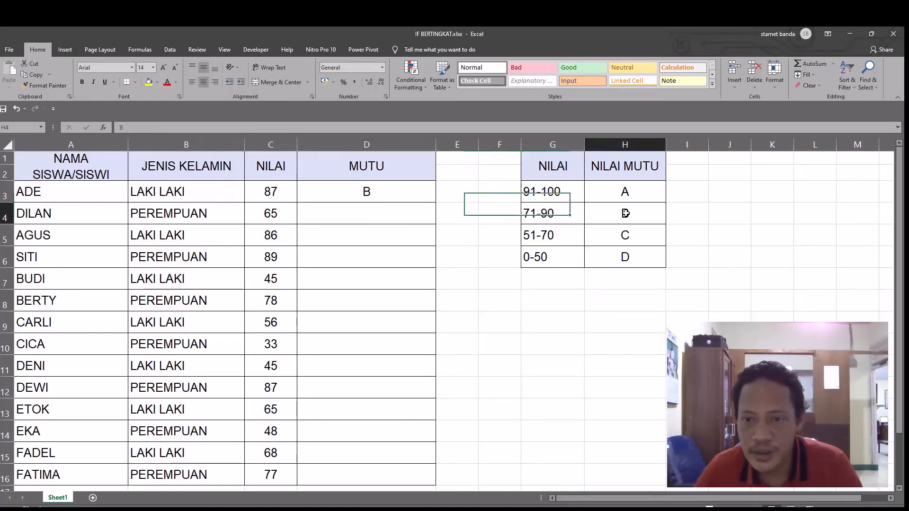
left_click(539, 218)
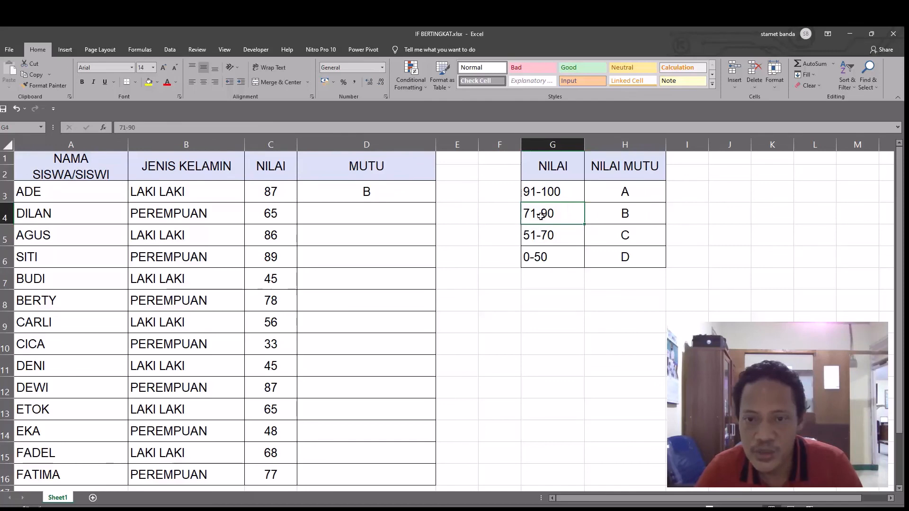
left_click(614, 213)
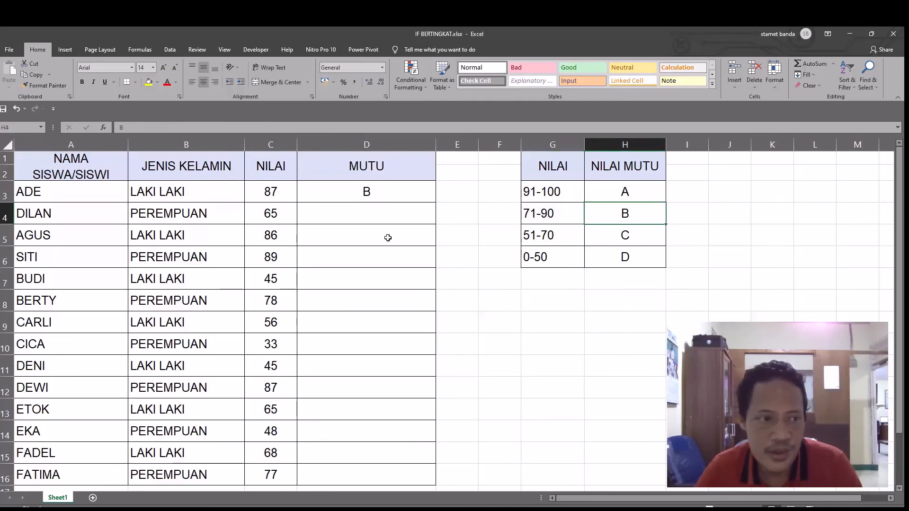
Step: Fill the nested IF formula from D3 down the MUTU column through D16
left_click(376, 196)
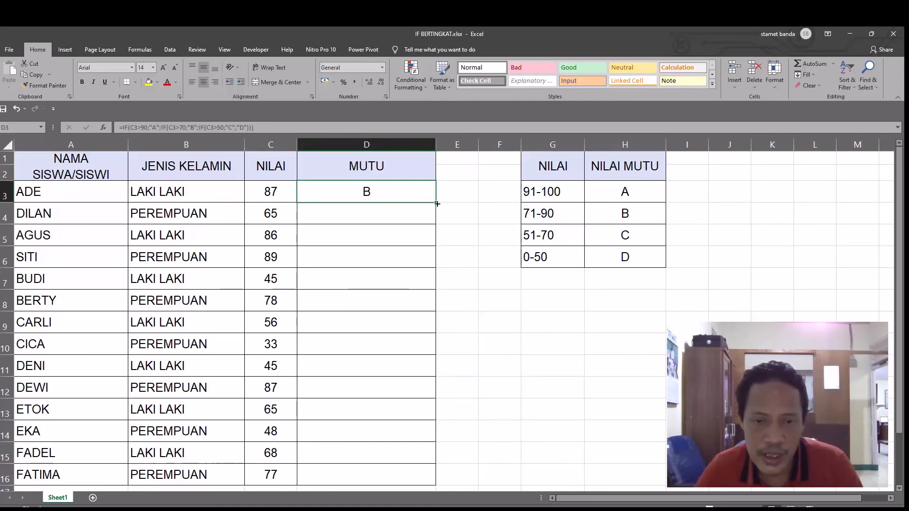
left_click_drag(437, 204, 441, 487)
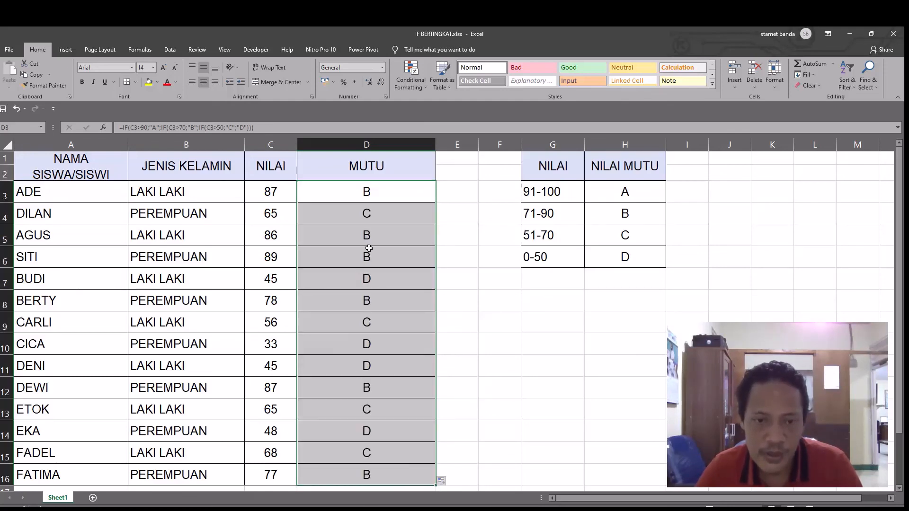
left_click(371, 217)
left_click_drag(402, 197, 427, 475)
left_click(455, 259)
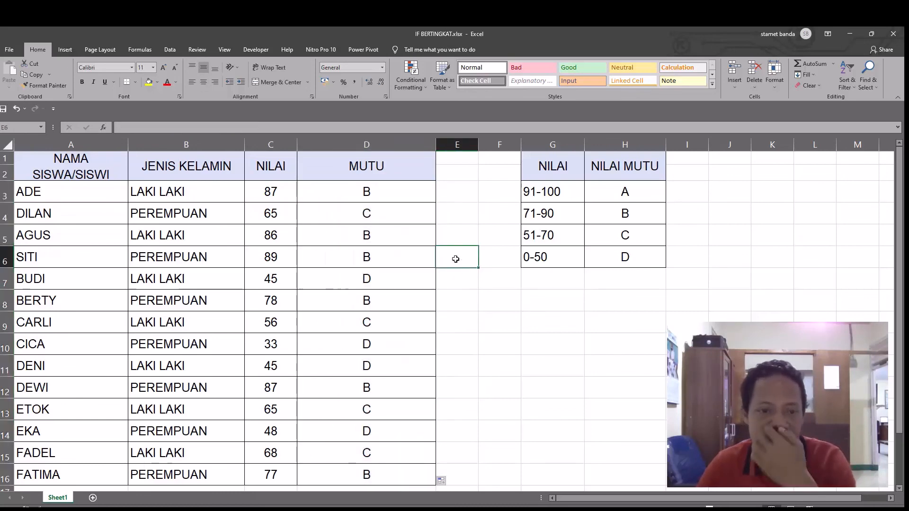